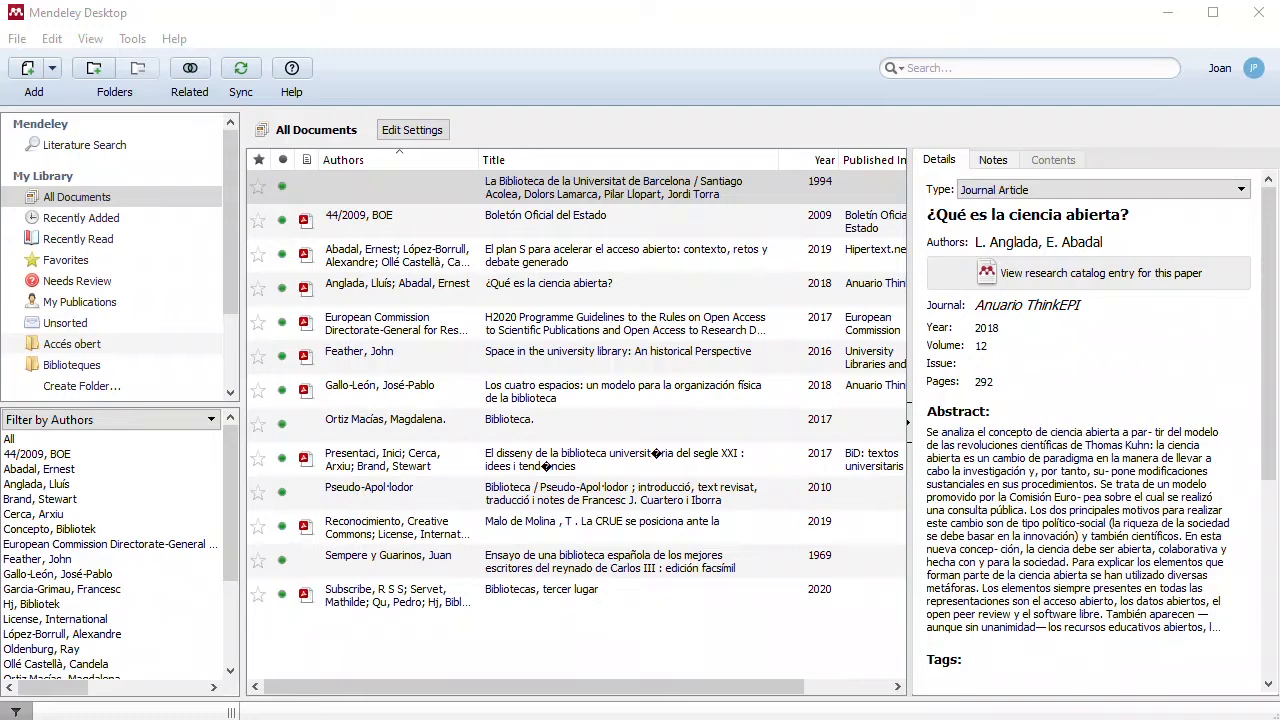
Step: Look through the available document types for the article "¿Qué es la ciencia abierta?" without changing its type
mouse_move(906, 136)
mouse_down()
mouse_move(960, 306)
mouse_move(1076, 444)
mouse_move(1178, 608)
mouse_move(1260, 684)
mouse_up()
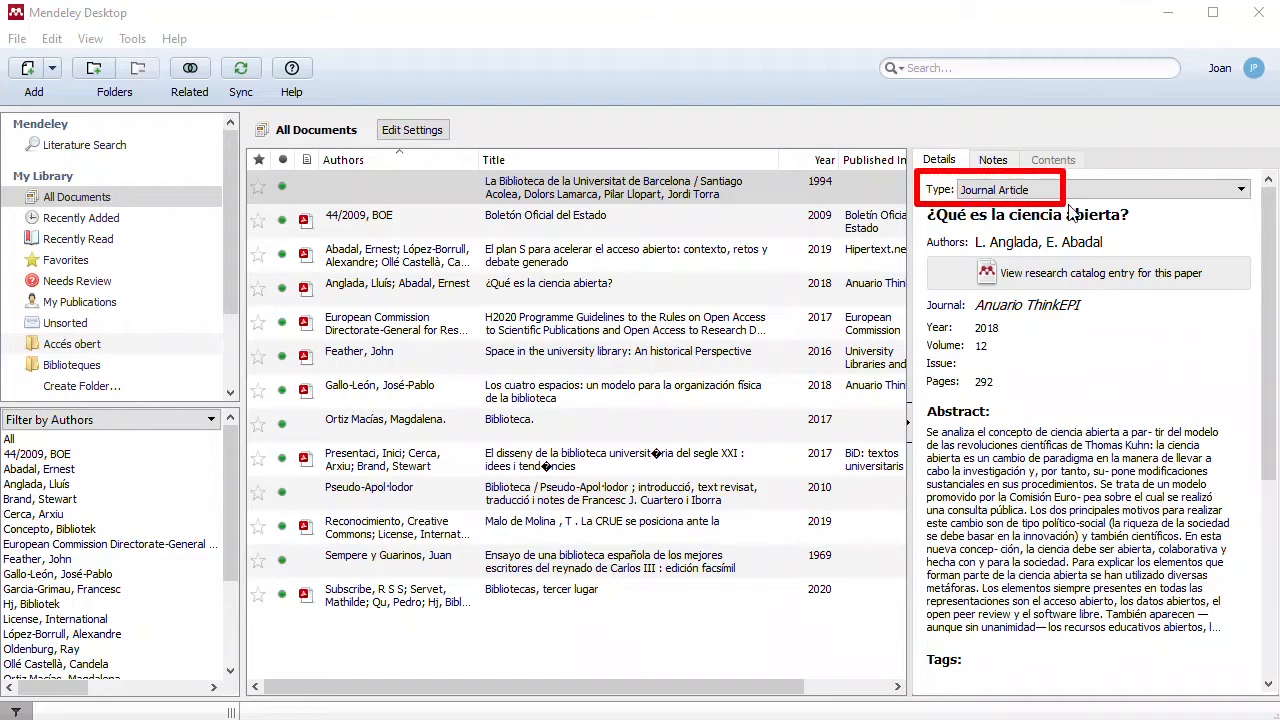
click(1238, 190)
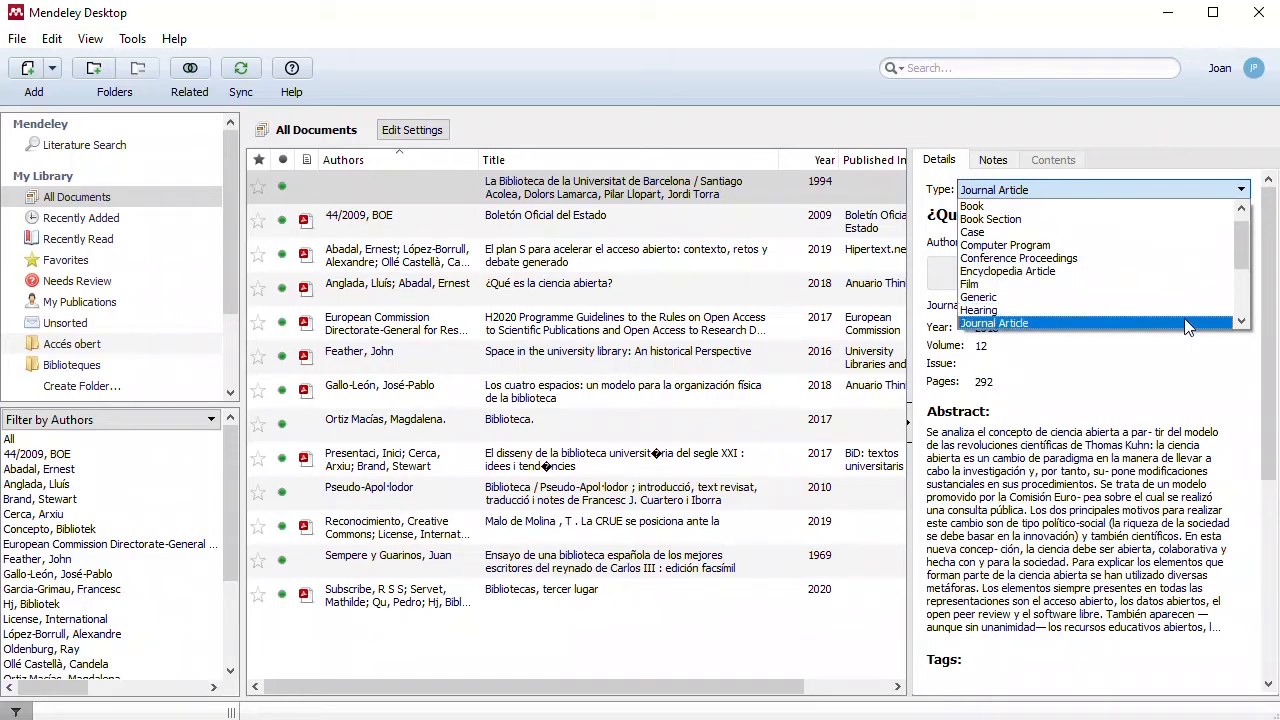
scroll(1187, 329, down, 2)
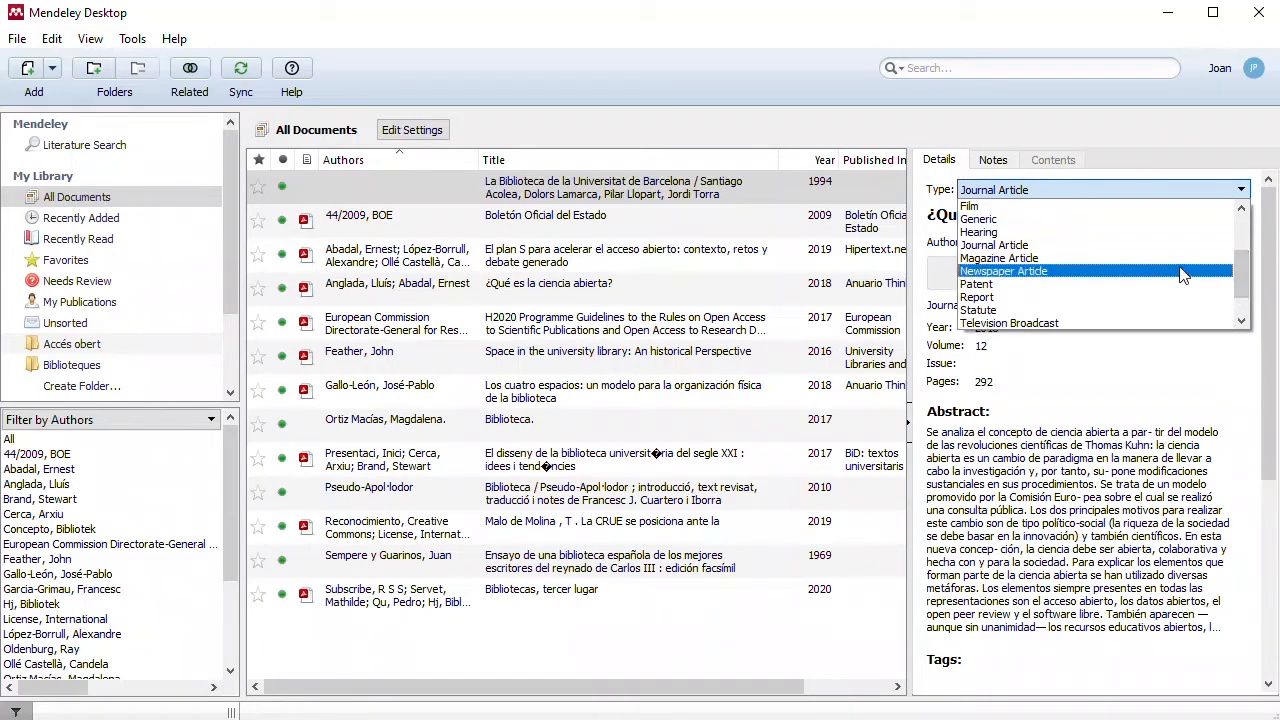
scroll(1165, 305, down, 2)
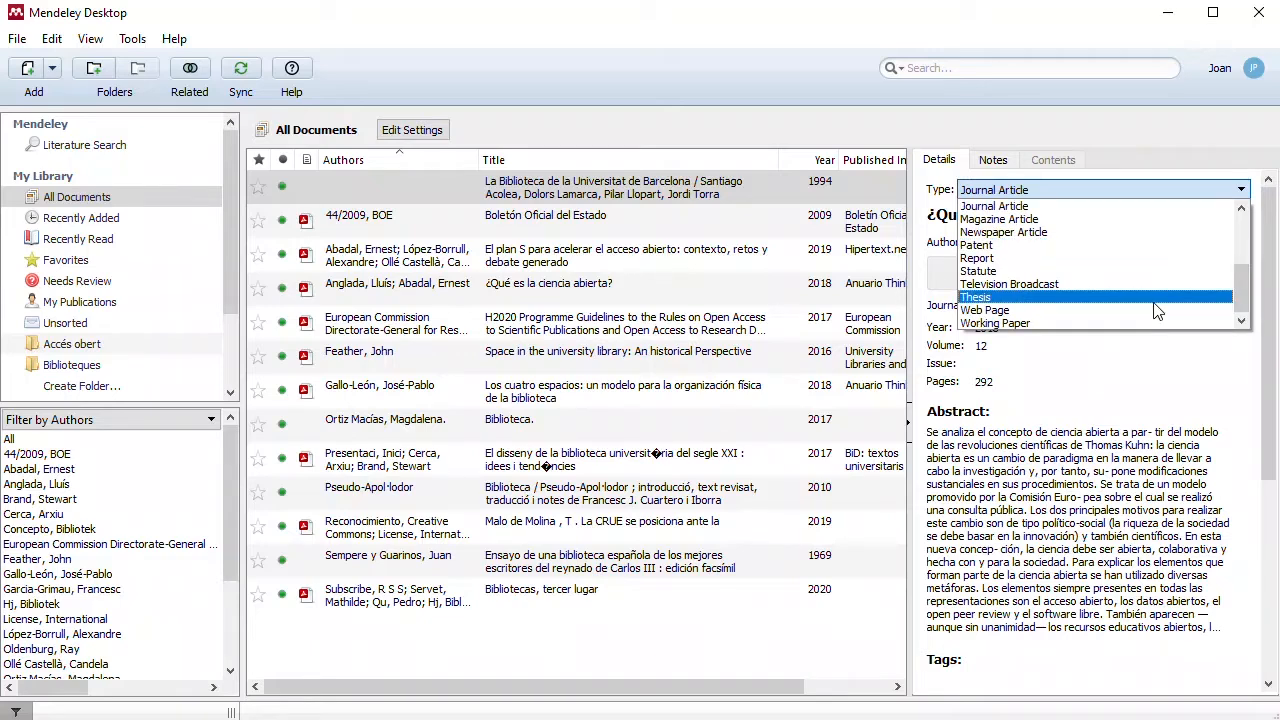
click(1279, 301)
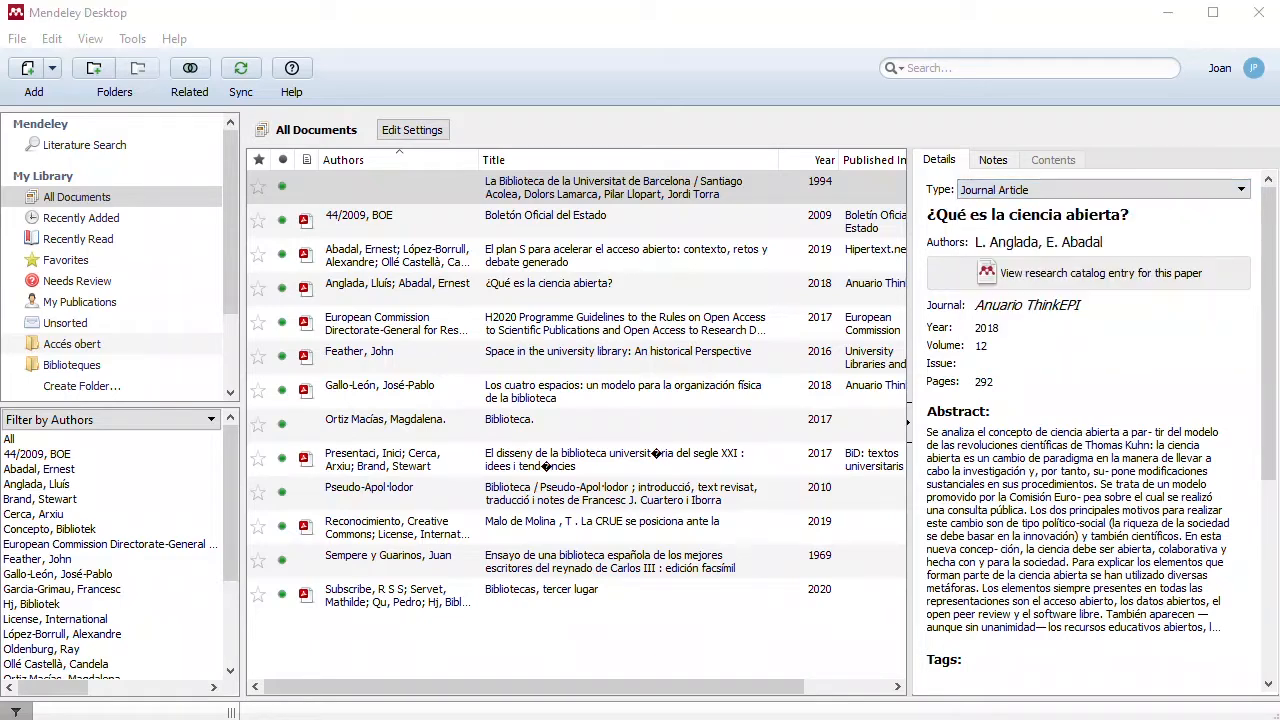
mouse_move(1269, 266)
mouse_down()
mouse_move(1265, 512)
mouse_move(1270, 273)
mouse_up()
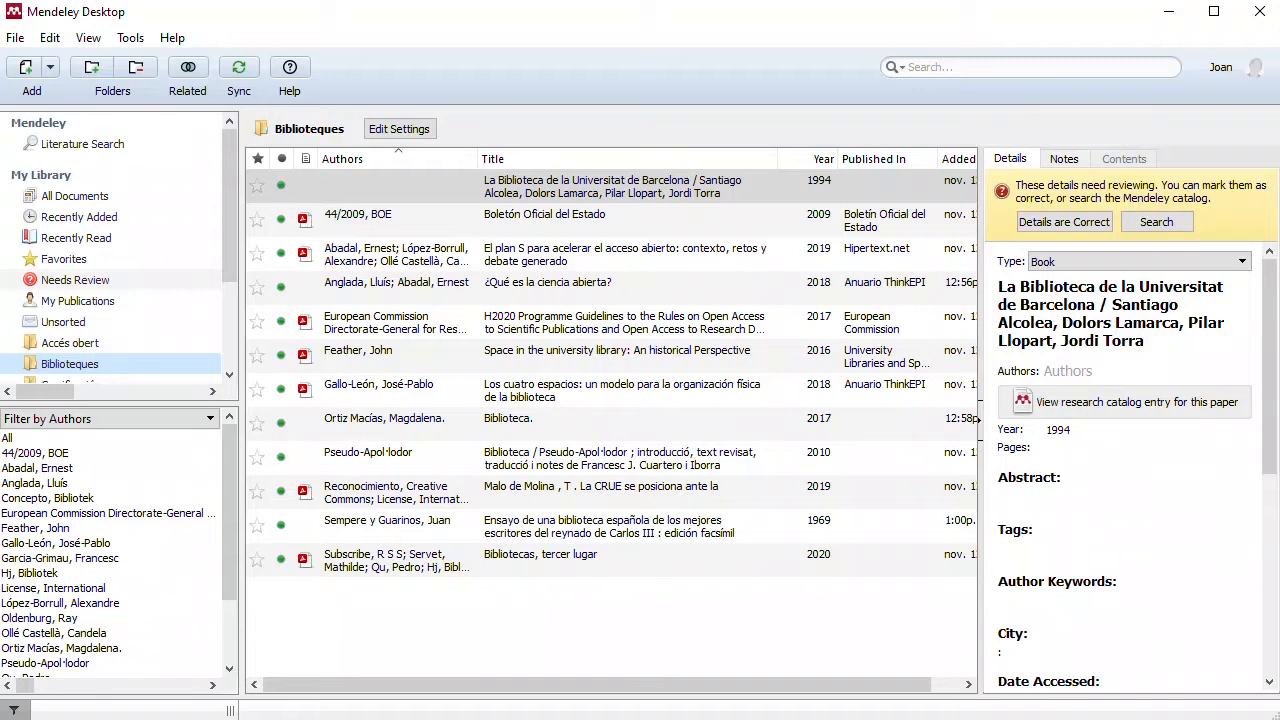
drag(296, 140, 476, 207)
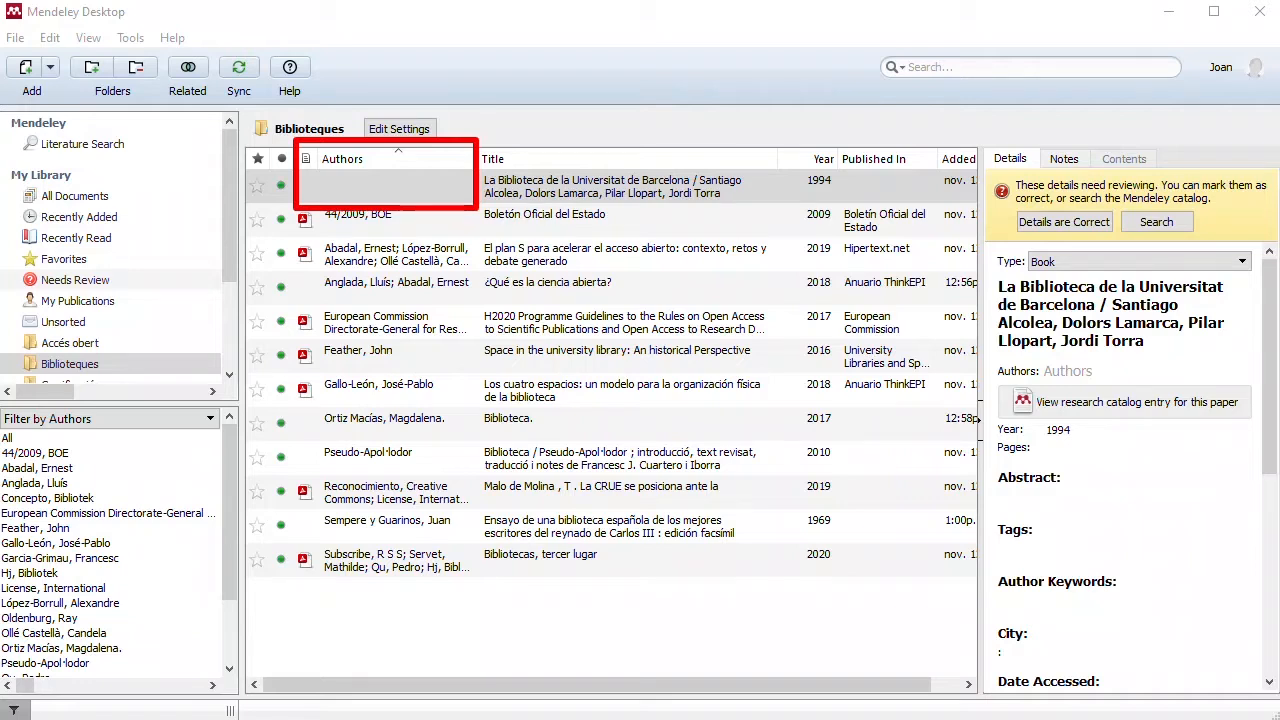
key(ctrl+z)
drag(788, 236, 727, 199)
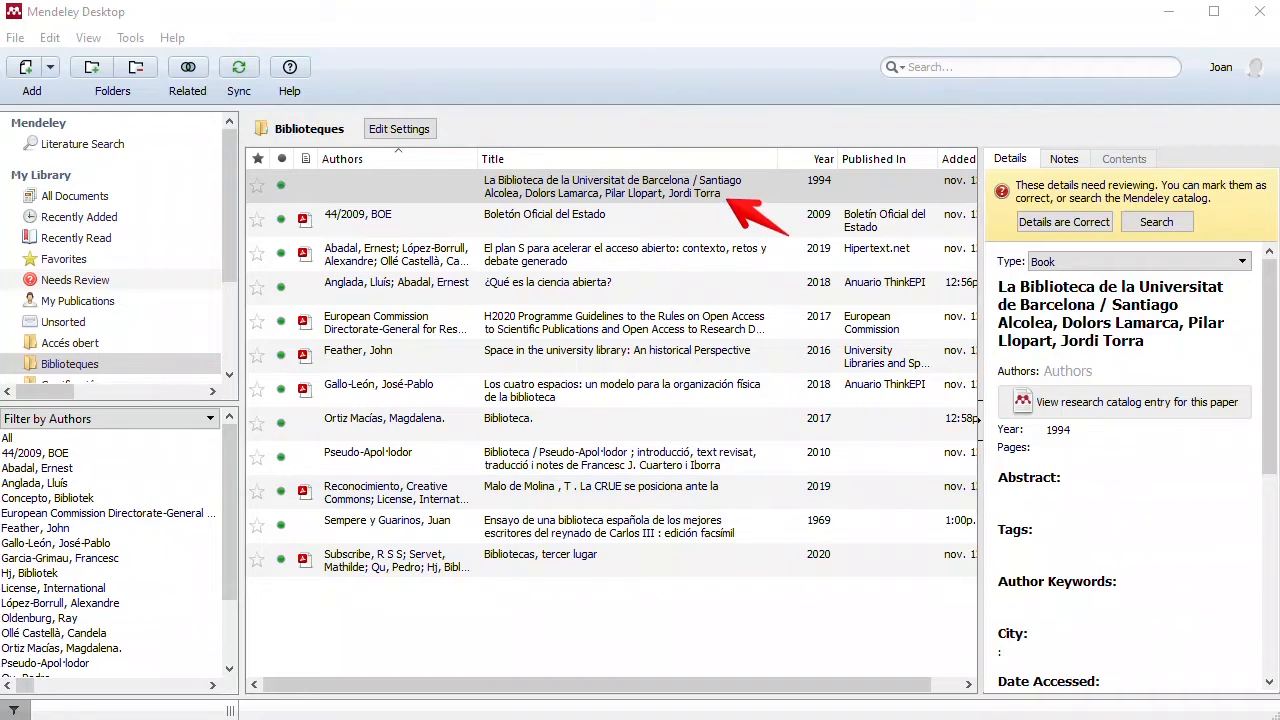
Step: Enter the four authors named in the University of Barcelona library book's title as its authors, one per line, last name first
click(1075, 370)
text(Alcolea)
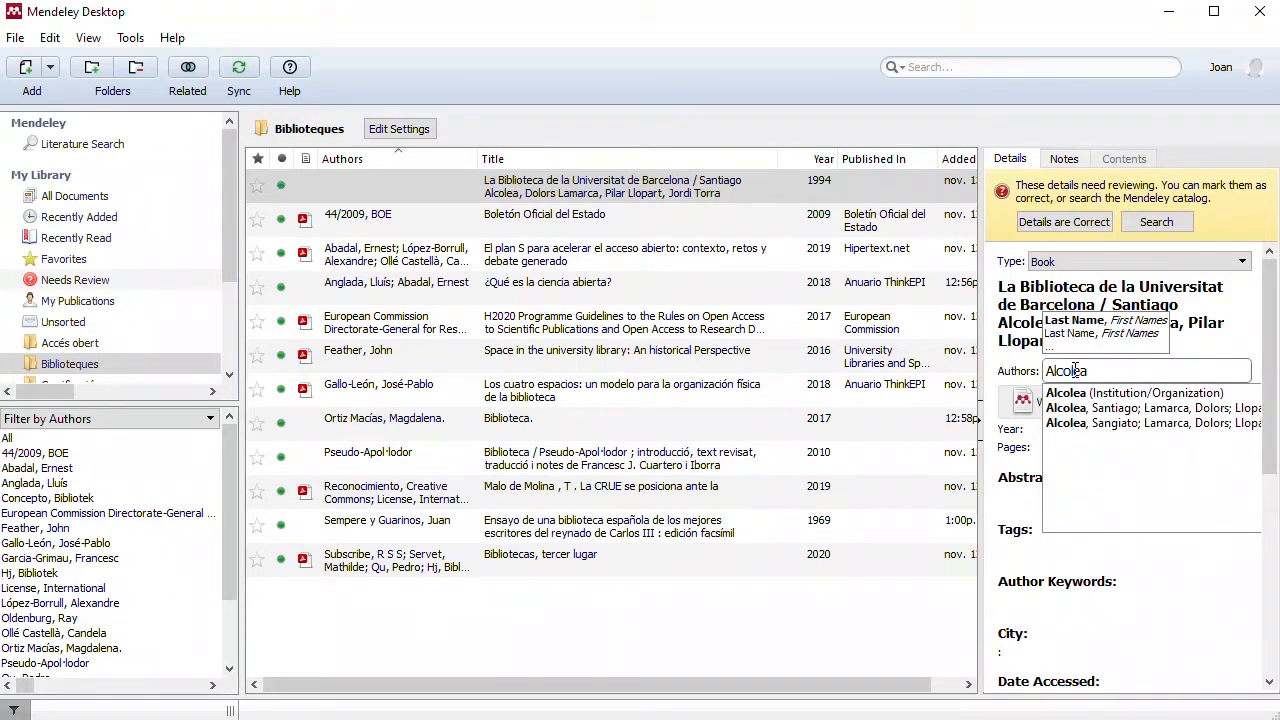
text(, Santiago)
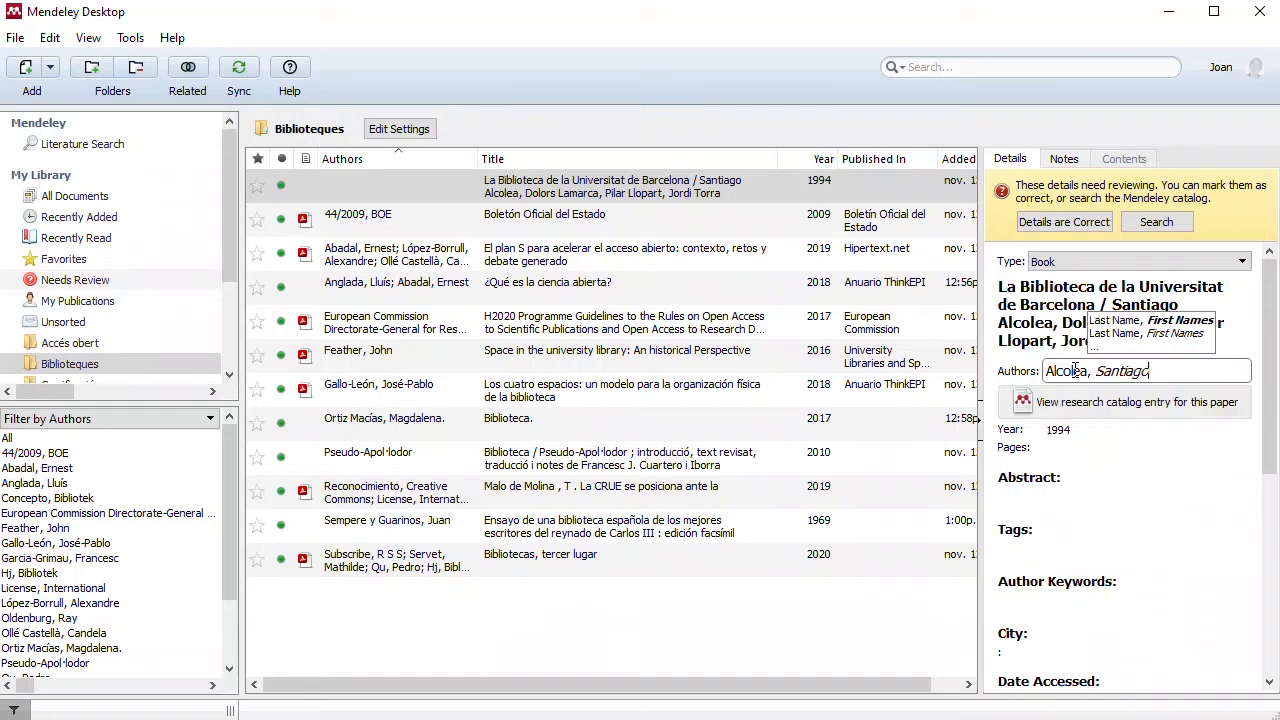
key(Return)
text(Lamarca, Dolors)
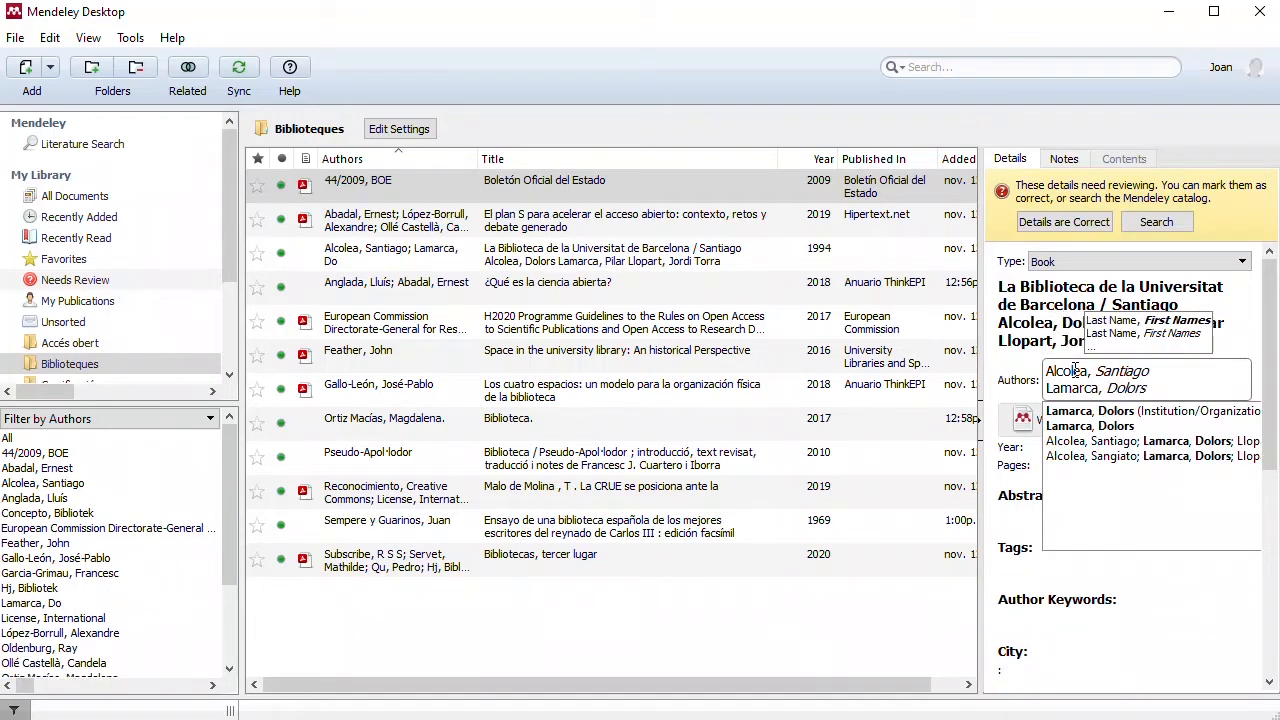
key(Return)
text(Llopa)
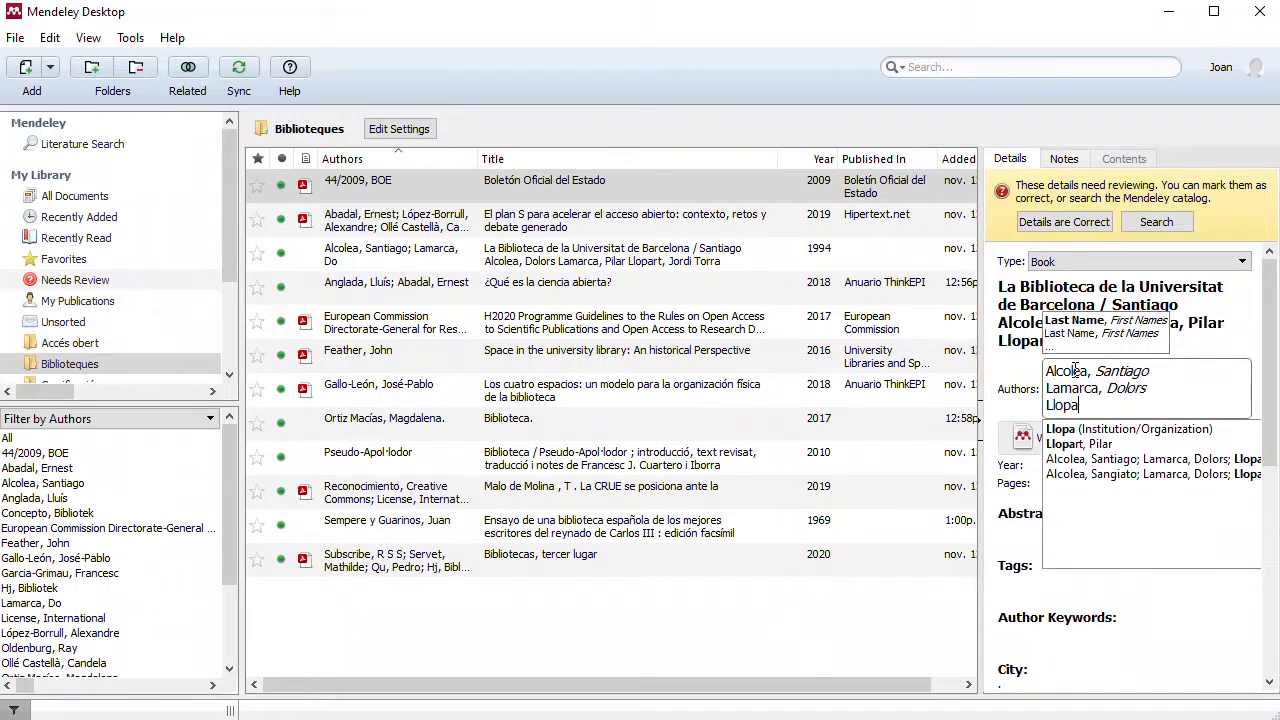
text(rt, Pilar)
key(Return)
text(To)
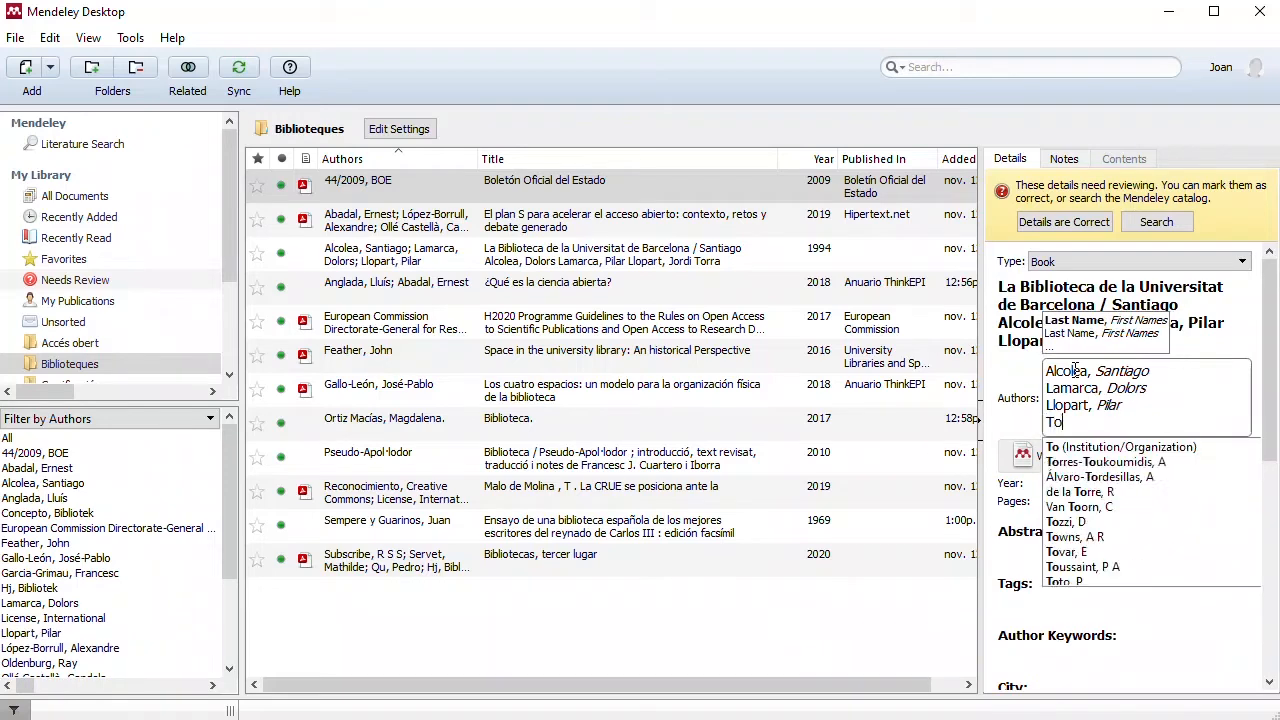
text(rra, Jordi)
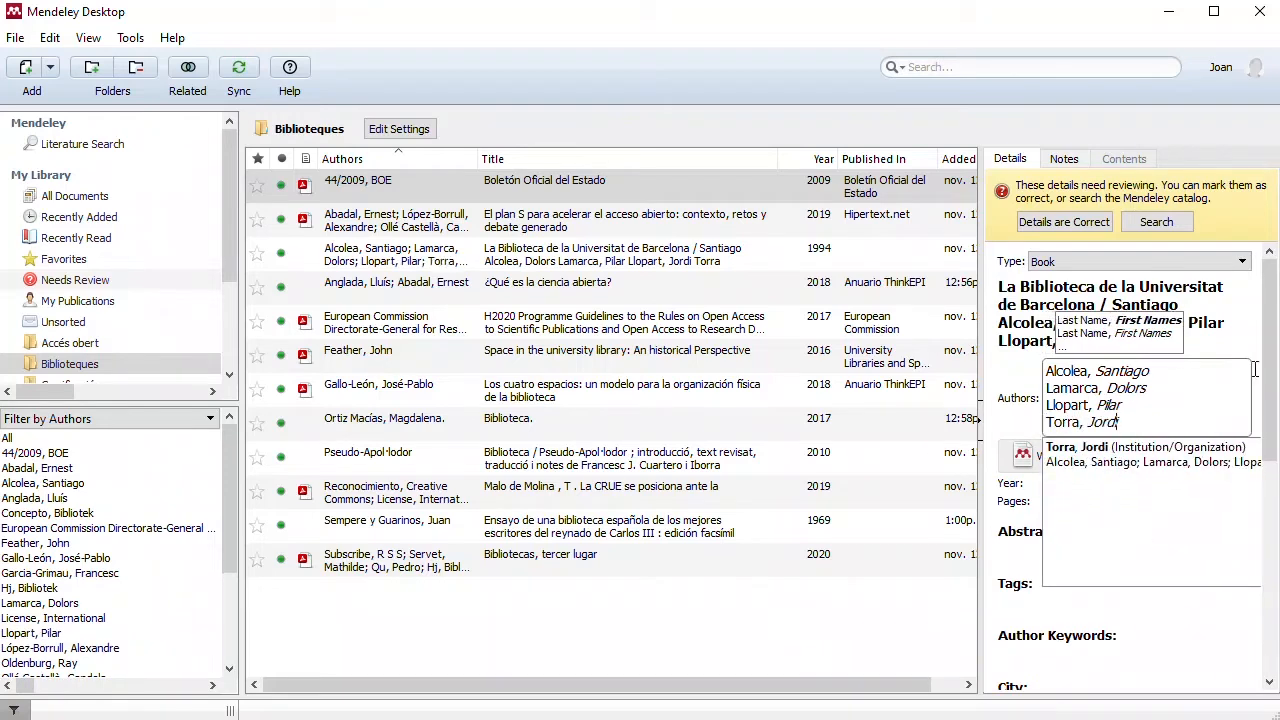
click(1270, 380)
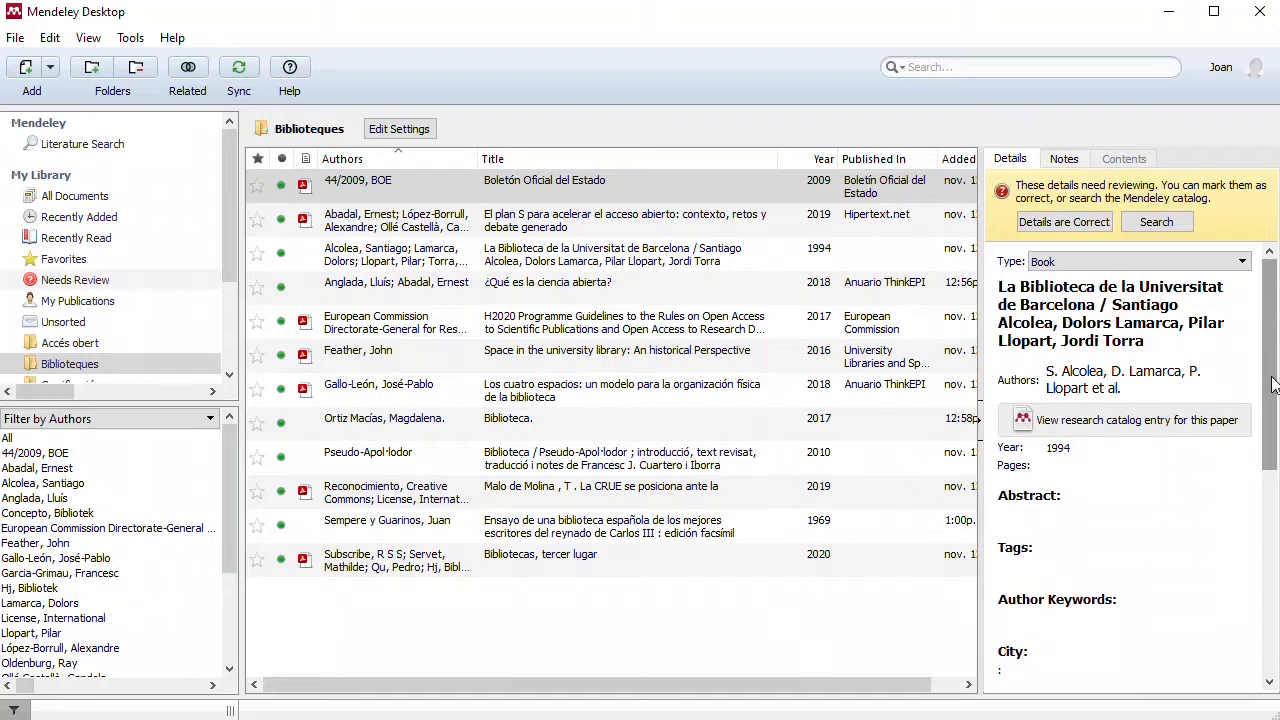
Step: Remove the slash and the author names from the book's title, leaving "La Biblioteca de la Universitat de Barcelona"
click(1150, 345)
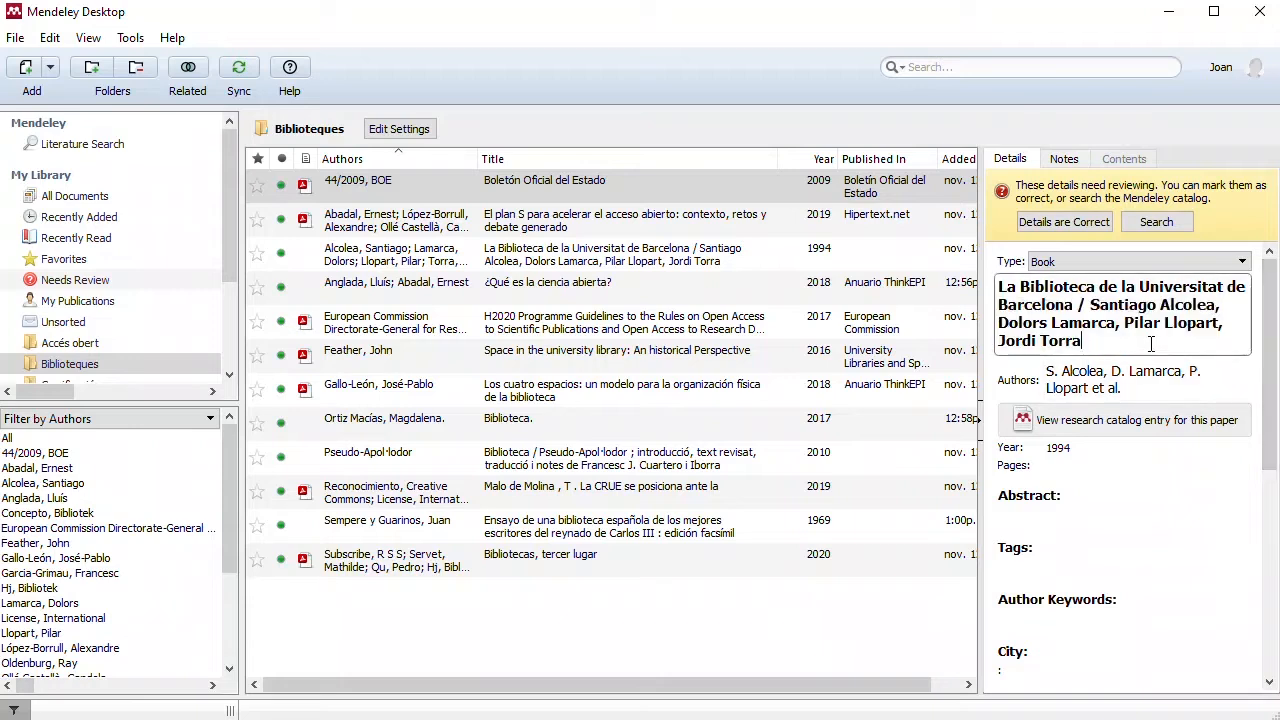
drag(1135, 340, 1080, 304)
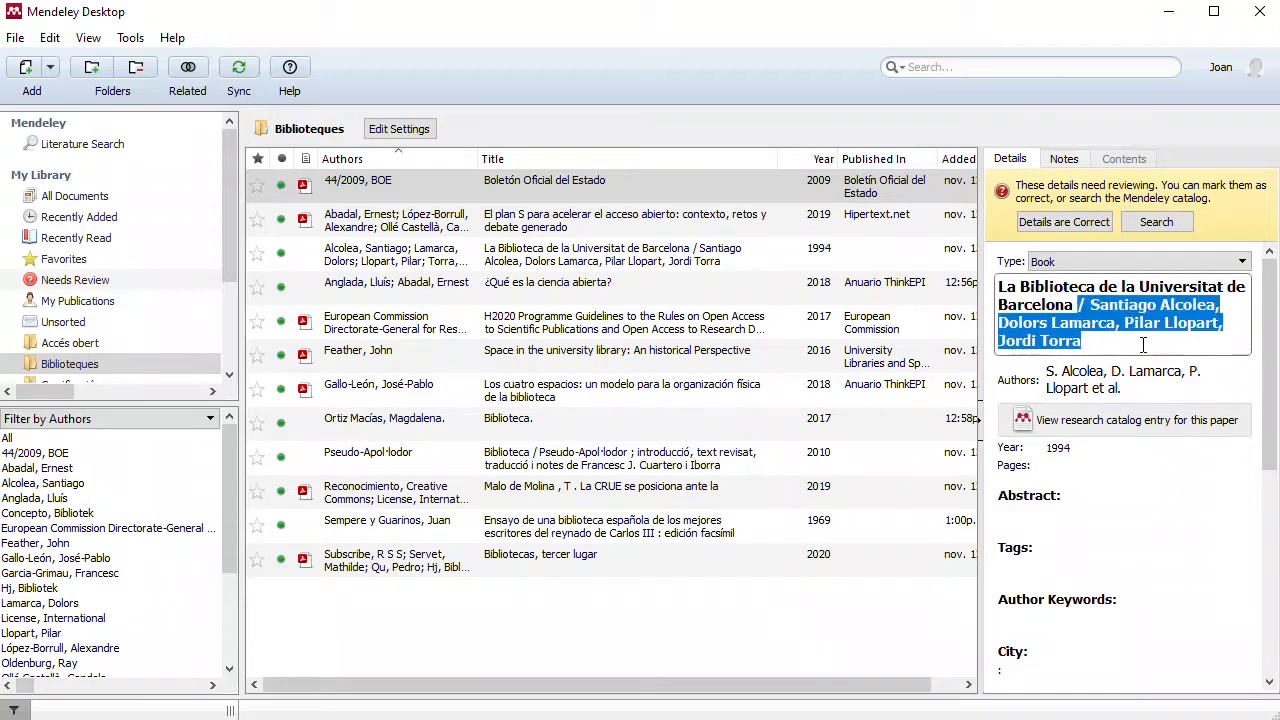
key(Delete)
click(1275, 290)
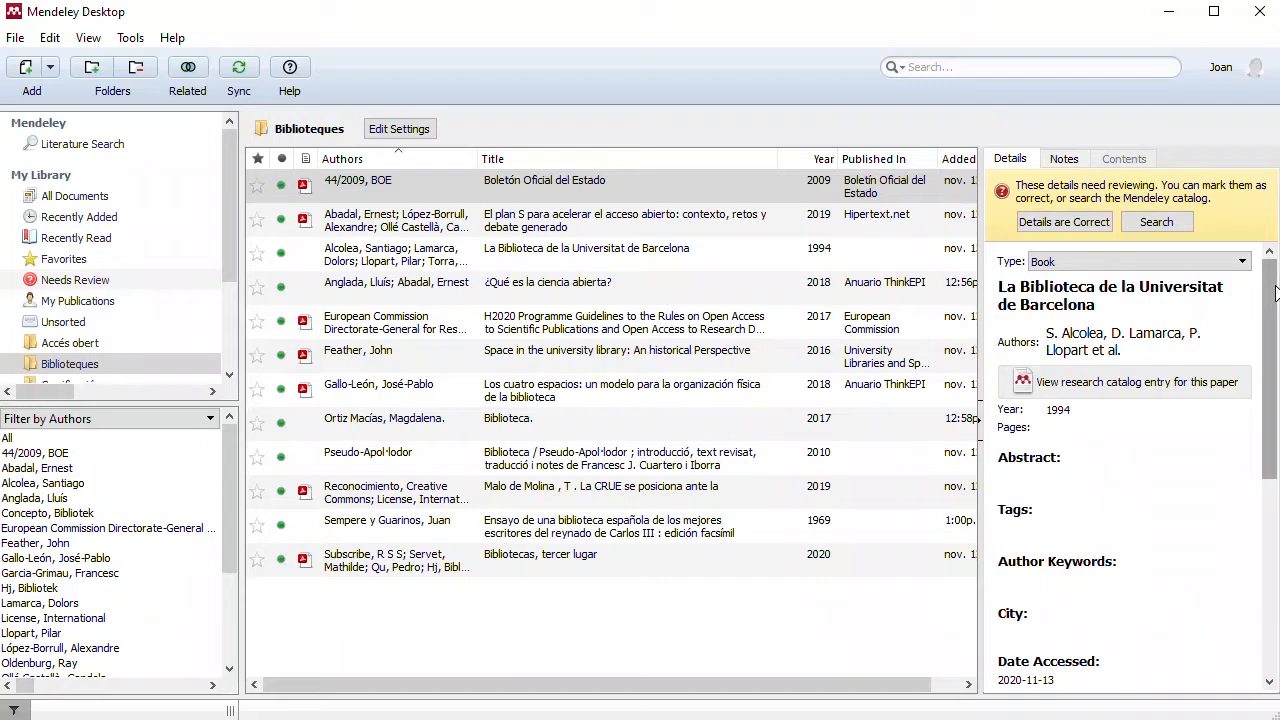
Step: Add the abstract "La història de les biblioteques de la Universitat de Barcelona" to the book
scroll(1275, 290, down, 3)
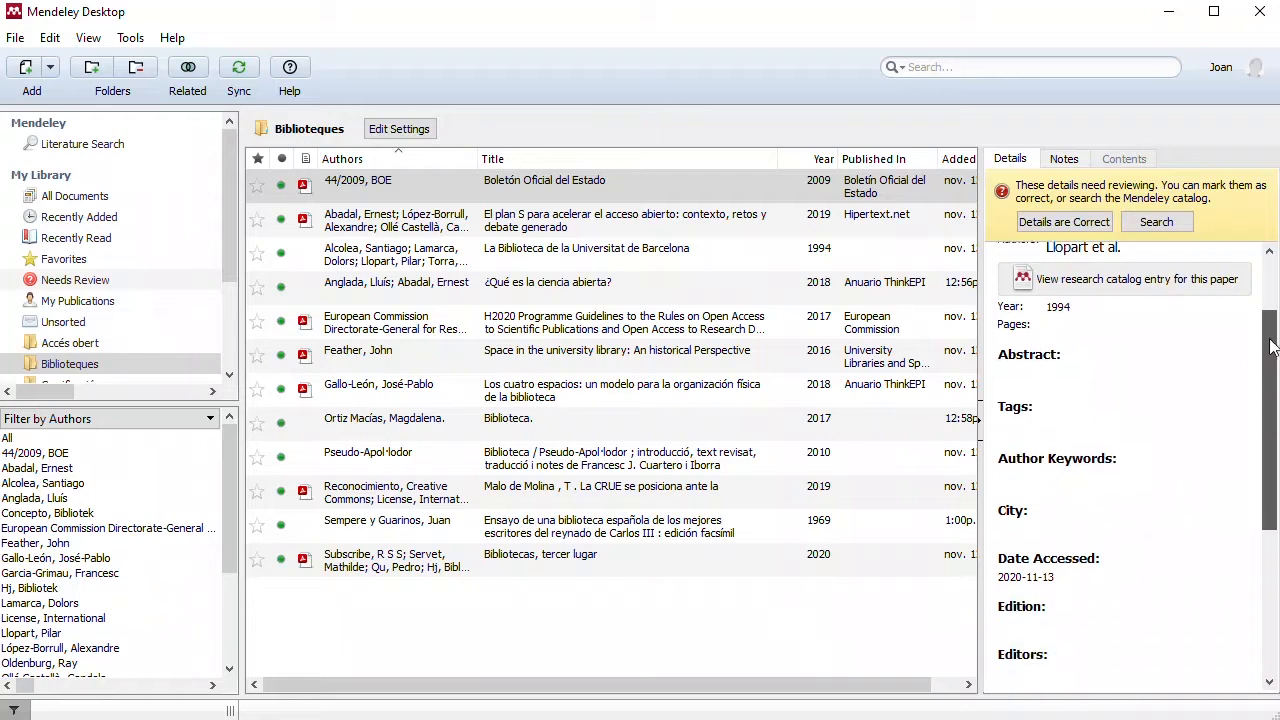
click(1105, 358)
text(La història )
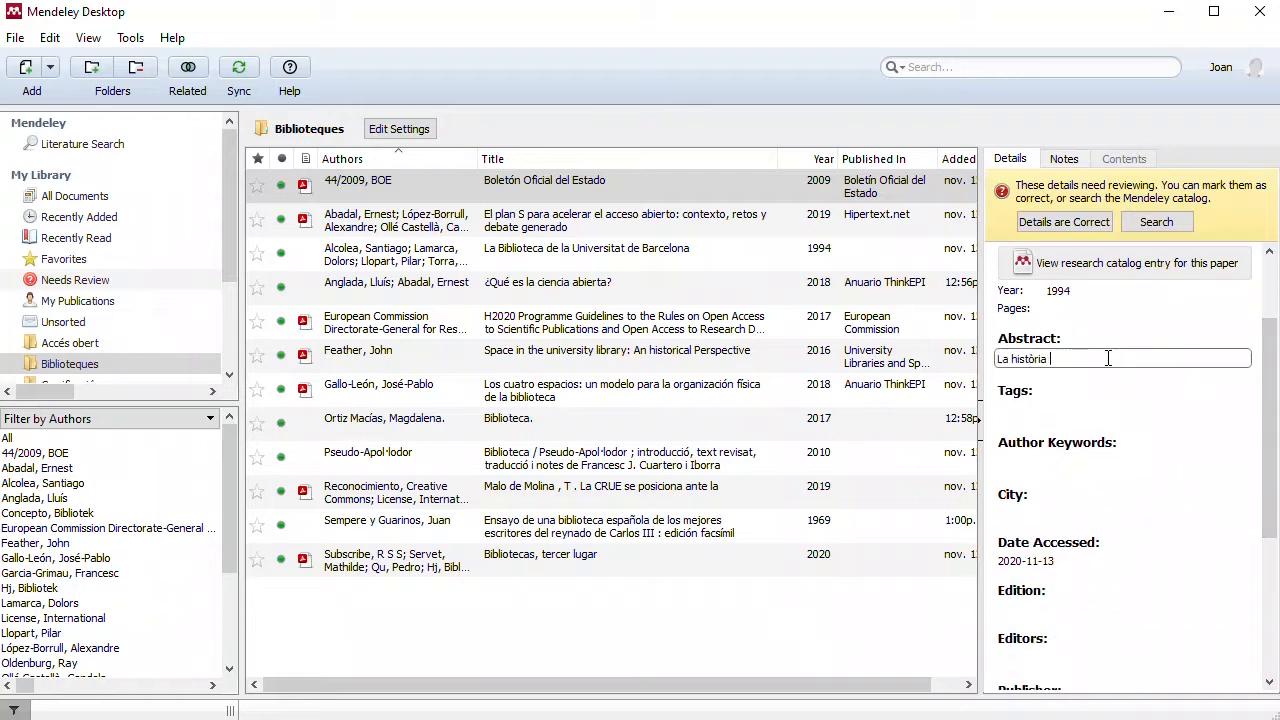
text(de les biblioteques de la Universitat de Barcelona)
Step: Add the author keywords "Biblioteques; bibliotecaris" to the book's details
scroll(1268, 362, down, 2)
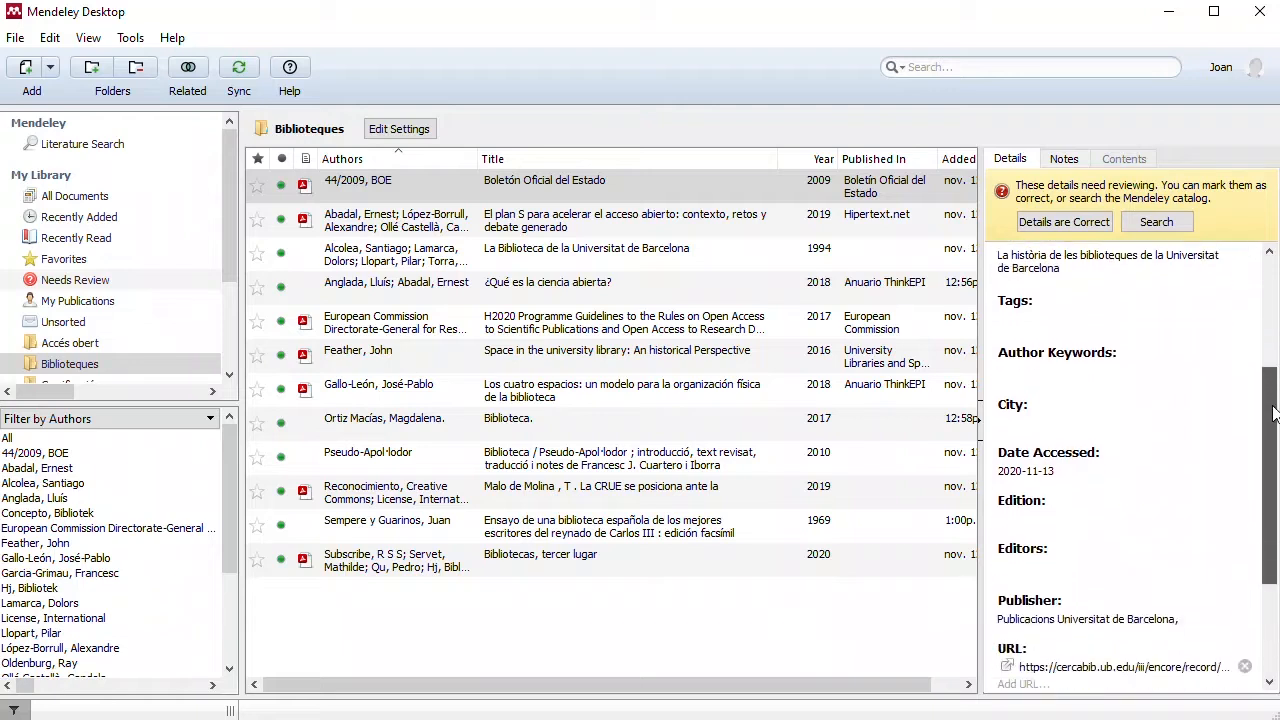
click(1058, 350)
text(Biblioteques; bibliotec)
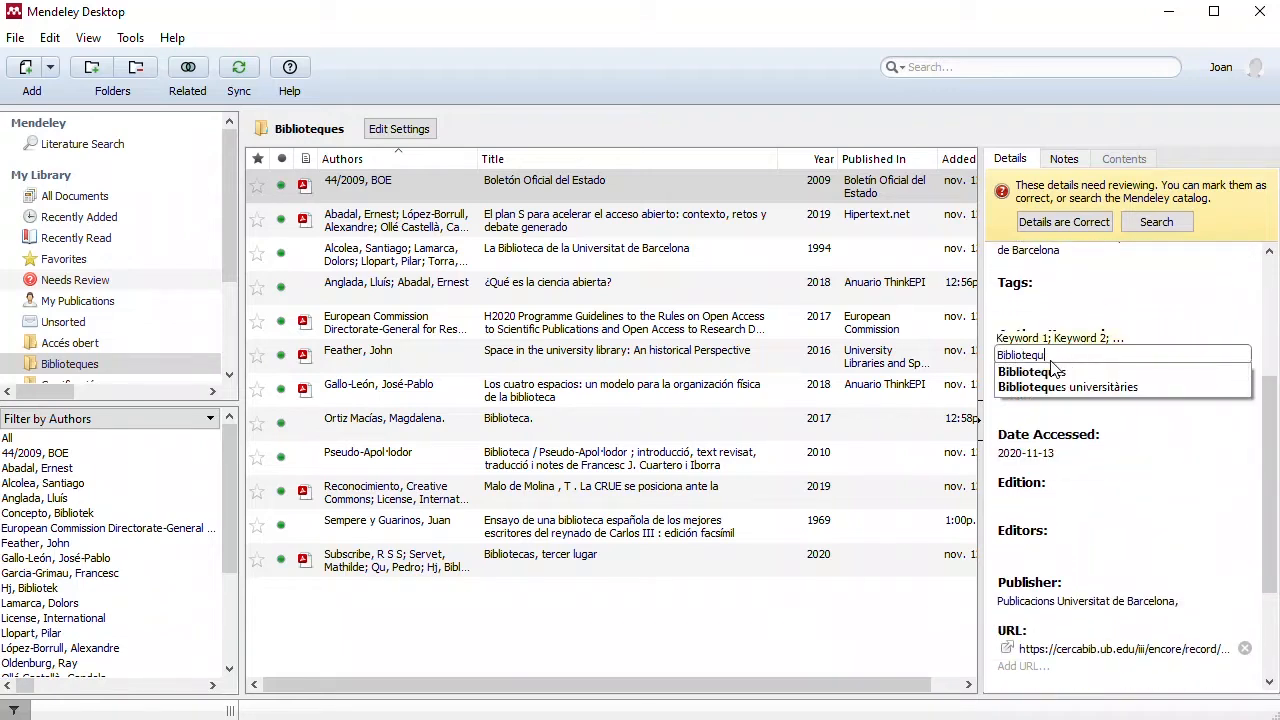
text(aris)
key(Return)
Step: Set the book's city to Barcelona
scroll(1220, 461, down, 2)
click(1218, 343)
text(Barcelona)
drag(1271, 429, 1274, 518)
scroll(1274, 518, up, 8)
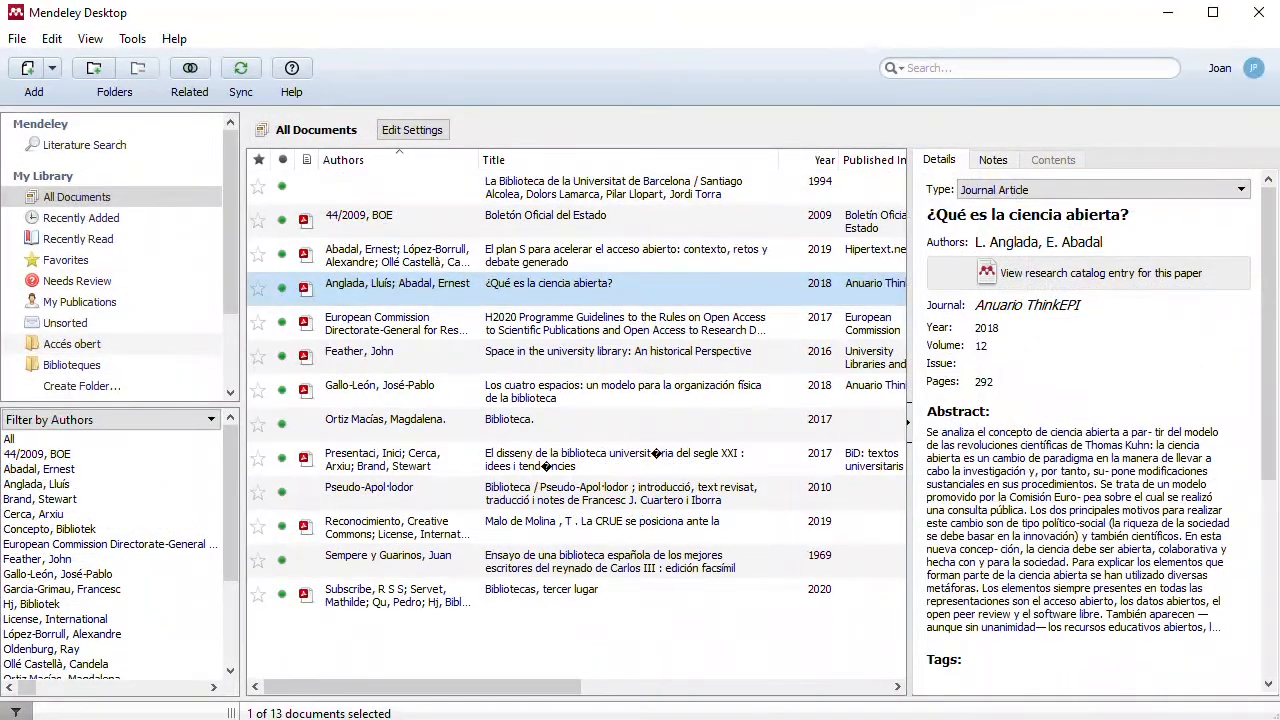
Step: Correct the garbled characters in the 2017 article's title to read "El disseny de la biblioteca universitària del segle XXI : idees i tendències"
click(497, 456)
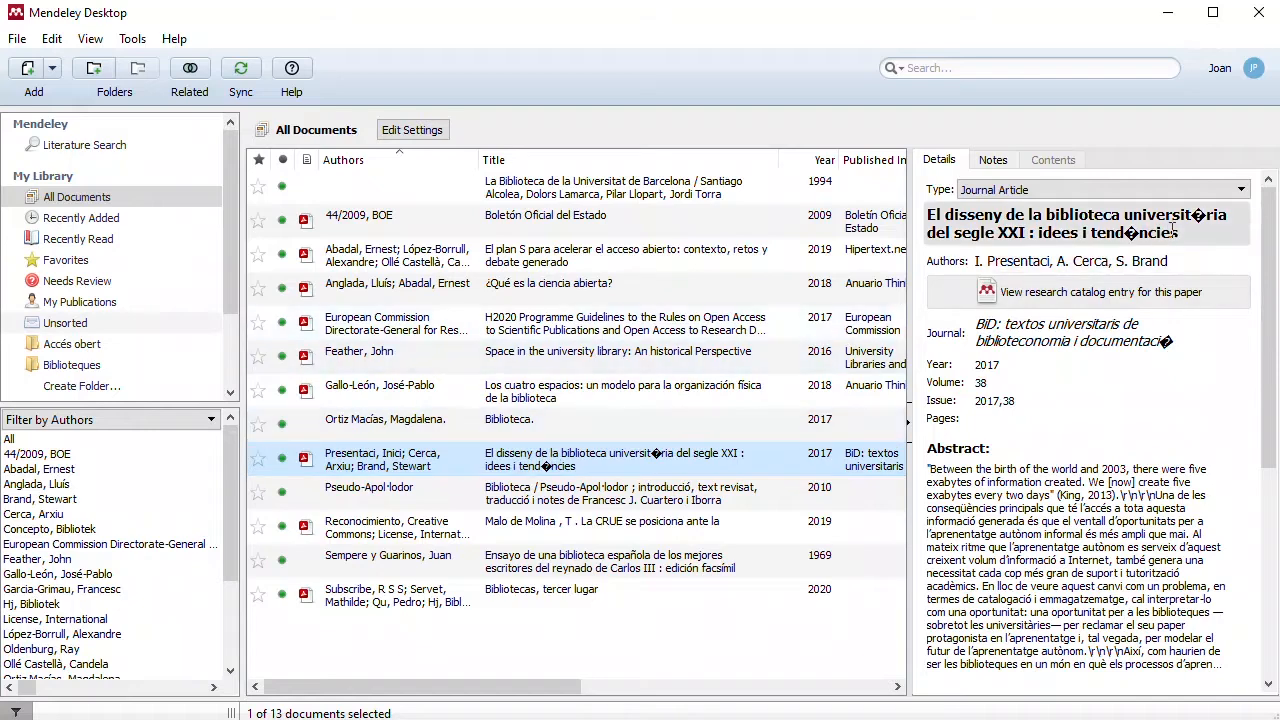
click(1206, 218)
key(BackSpace)
text(à)
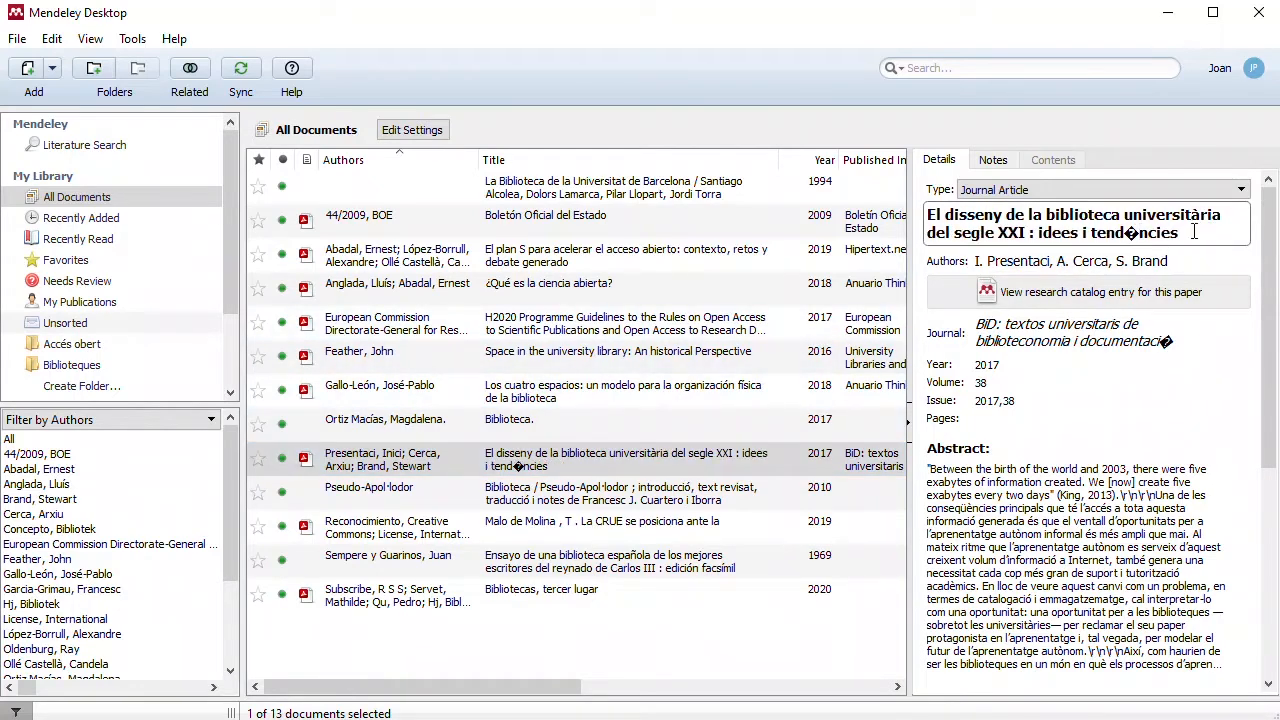
key(BackSpace)
text(è)
Step: Delete the first two author entries and the blank lines from the article, keeping only the third author
click(1065, 262)
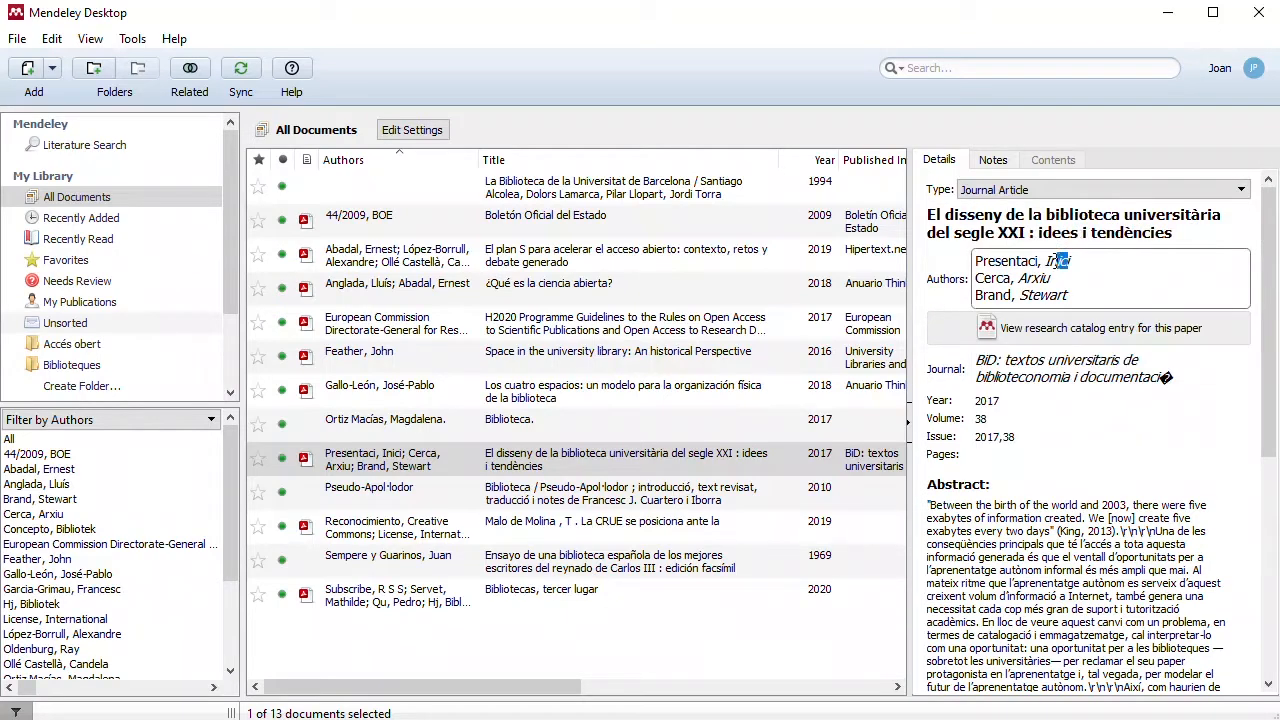
drag(1065, 266, 920, 266)
key(BackSpace)
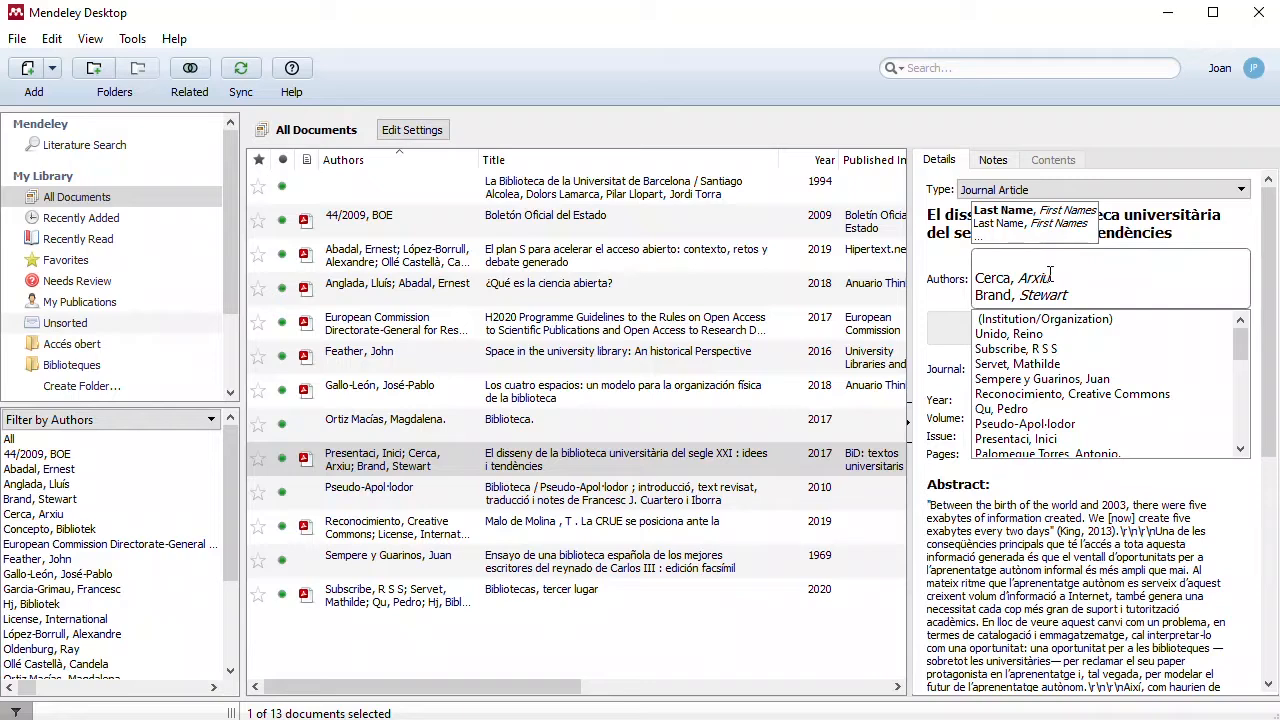
drag(1052, 276, 998, 278)
key(BackSpace)
click(978, 295)
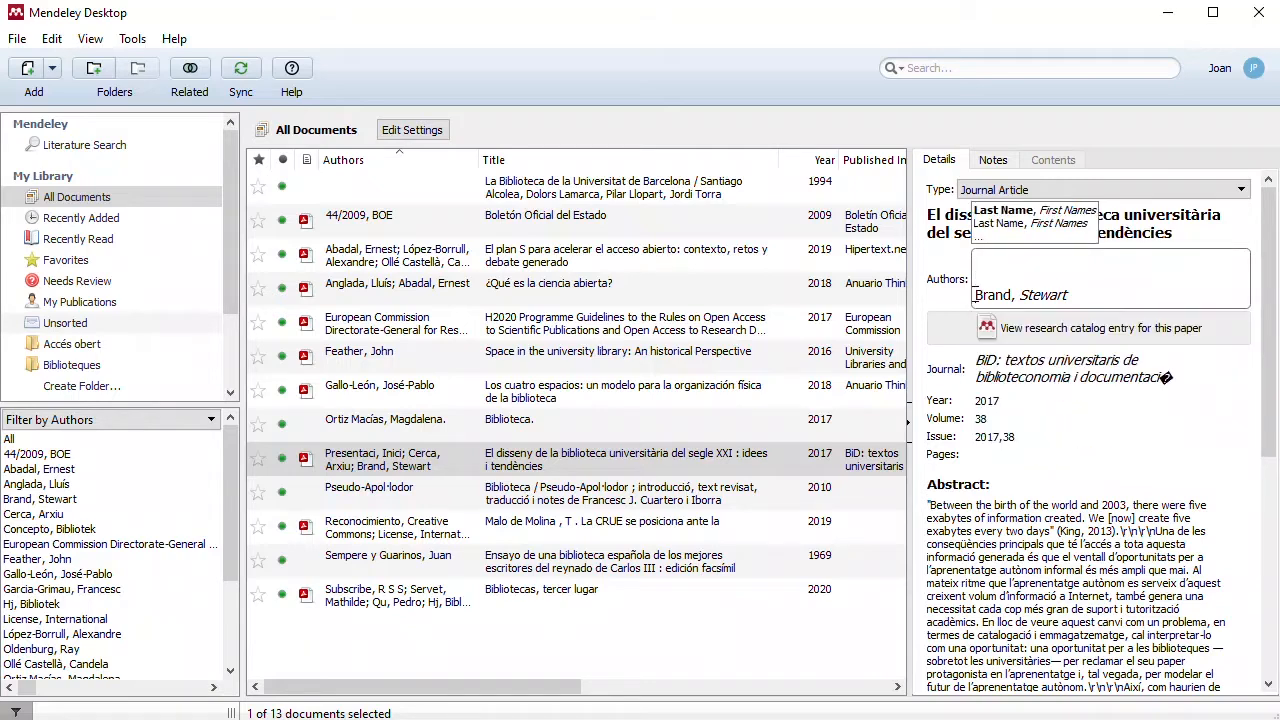
key(BackSpace)
key(BackSpace)
Step: Correct the article's journal name to "BiD: textos universitaris de biblioteconomia i documentació"
click(1172, 347)
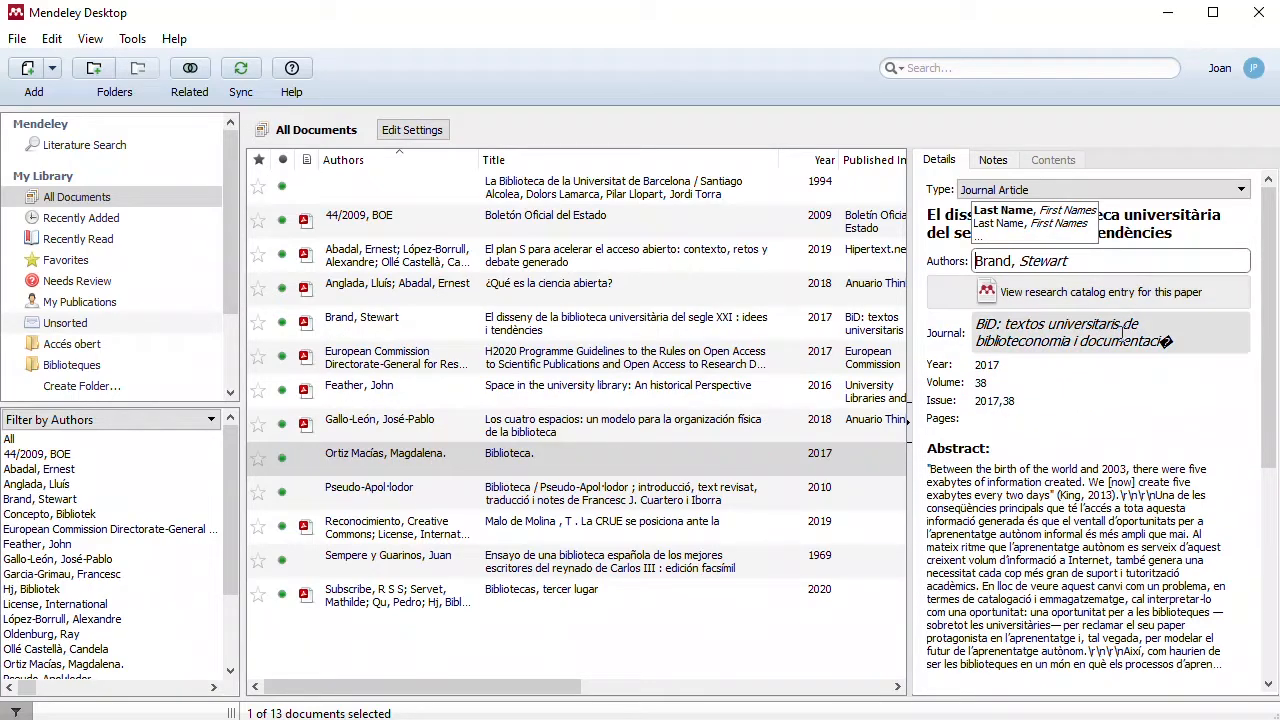
key(BackSpace)
text(ó)
key(Return)
Step: Append the keyword "biblioteca universitària" to the article's author keywords
drag(1265, 230, 1265, 374)
click(1200, 531)
text(bi)
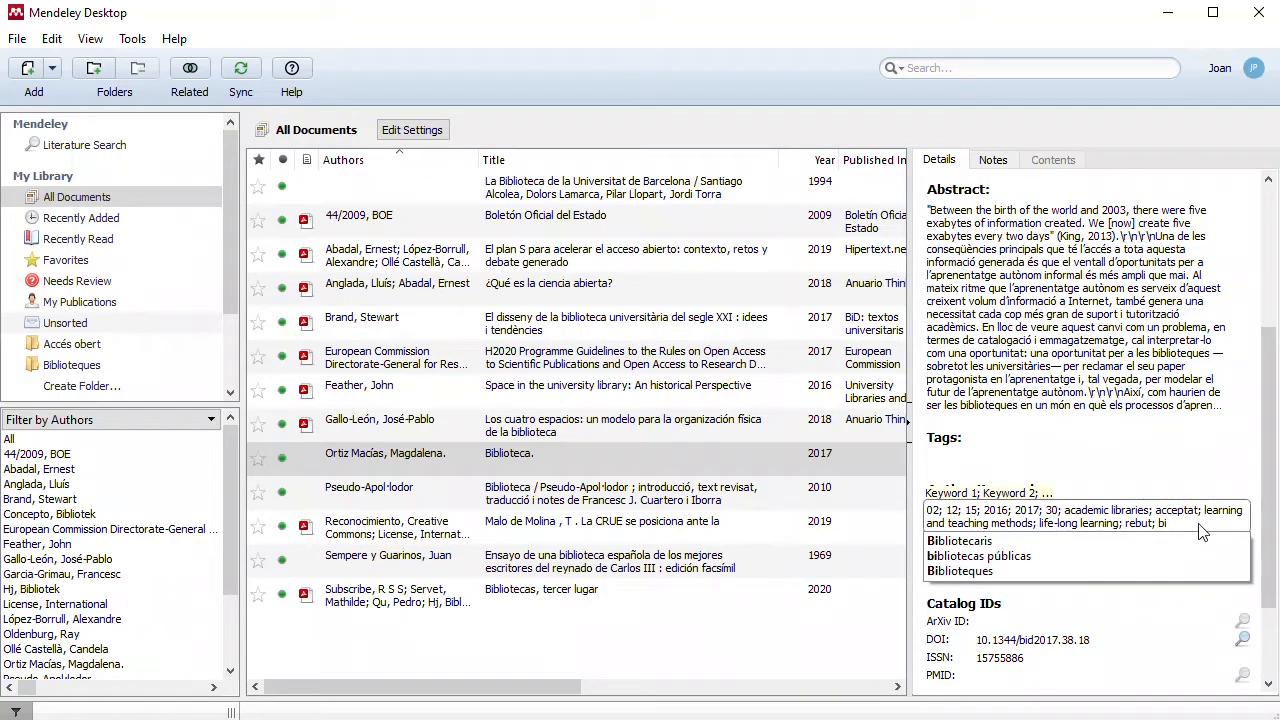
text(blioteca universitària;)
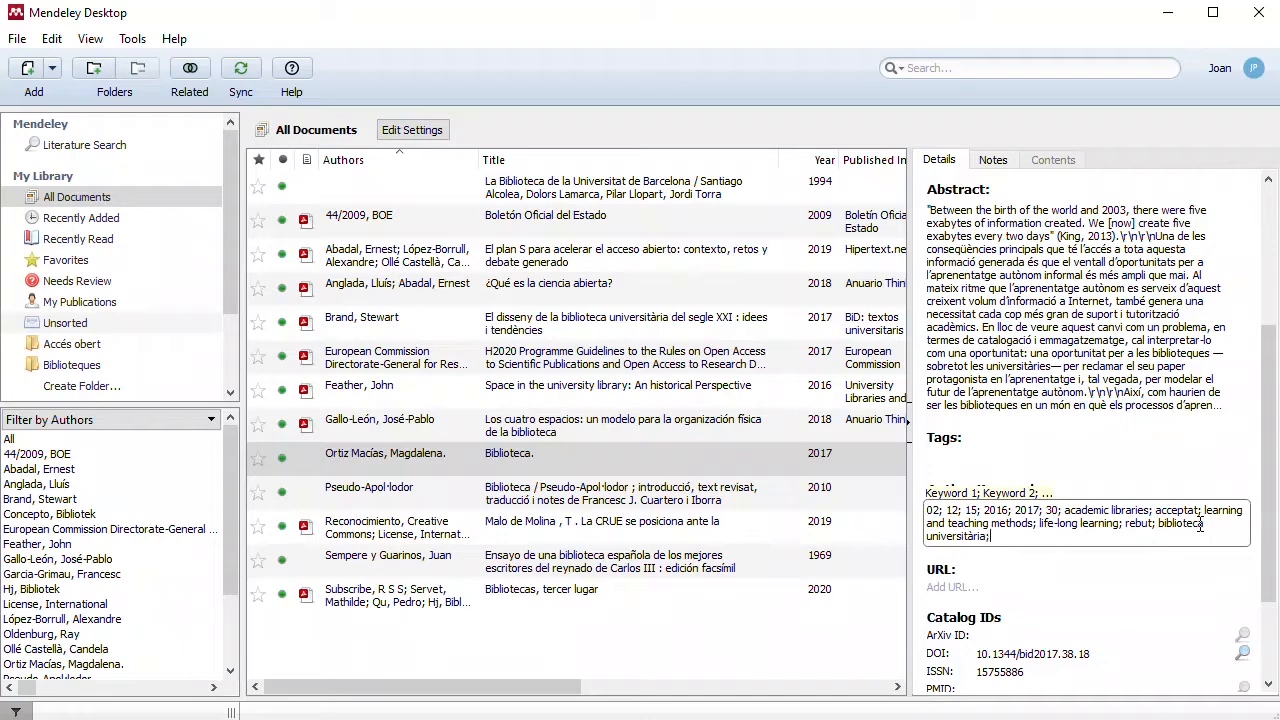
drag(1267, 512, 1263, 405)
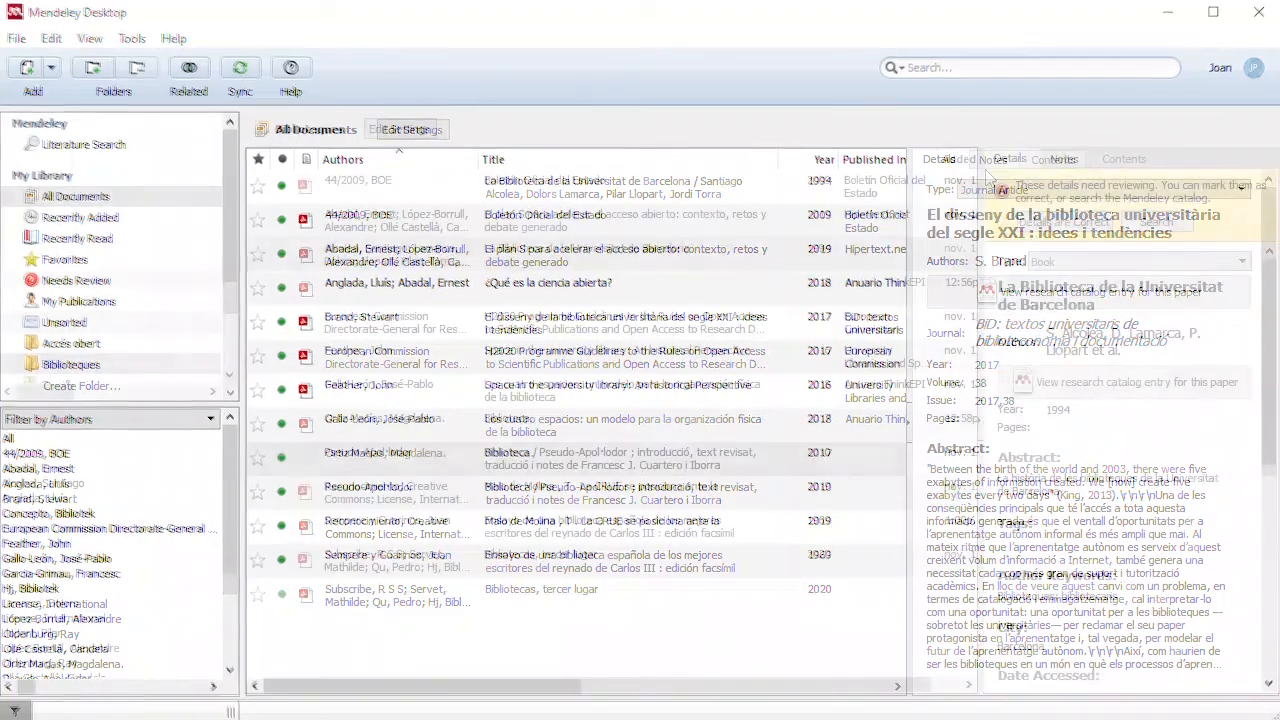